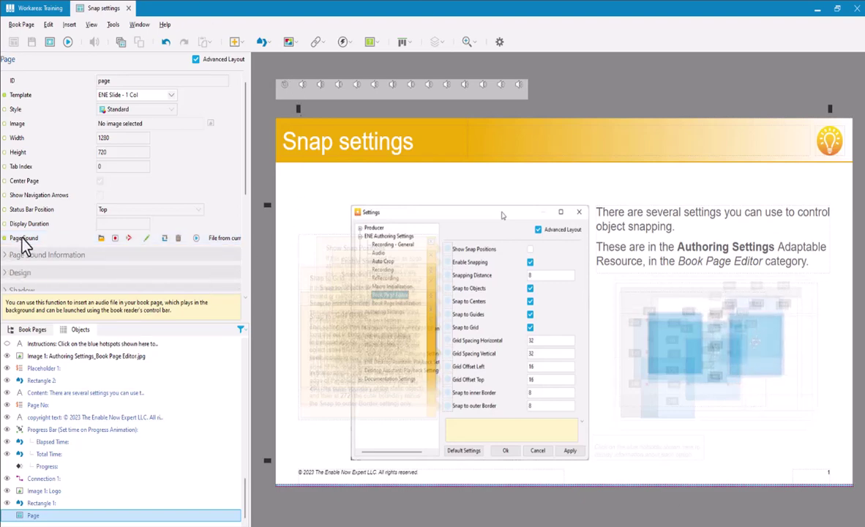
- Review the page narration text and its 1-second break tag in the Text-to-Speech dialog
click(130, 238)
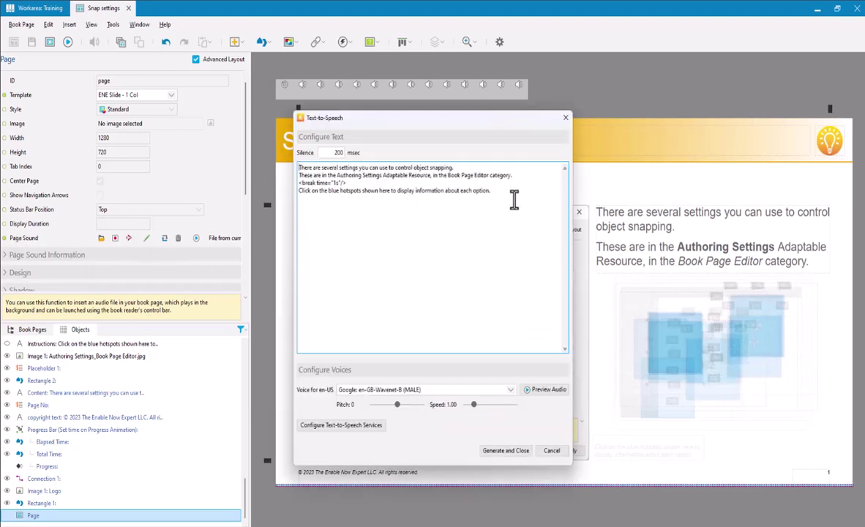
drag(492, 191, 298, 183)
key(ctrl+a)
click(347, 183)
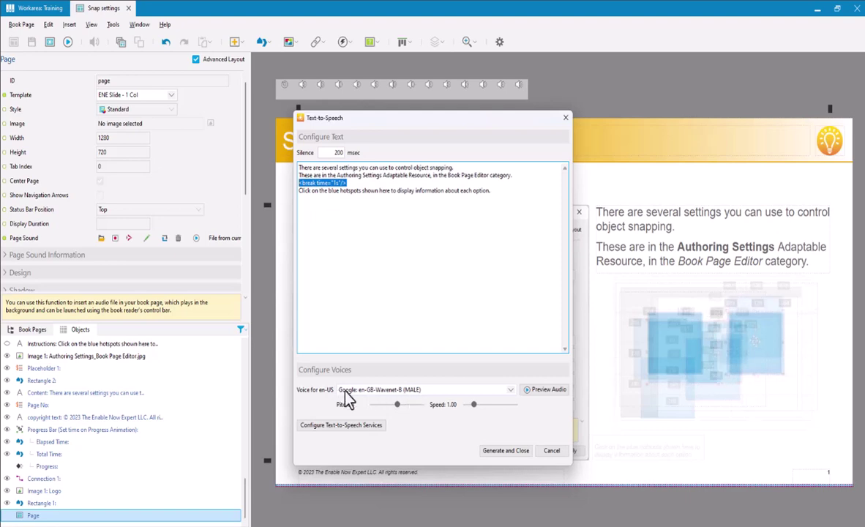
- Dismiss the Text-to-Speech dialog unchanged and preview the Snap settings page
click(552, 452)
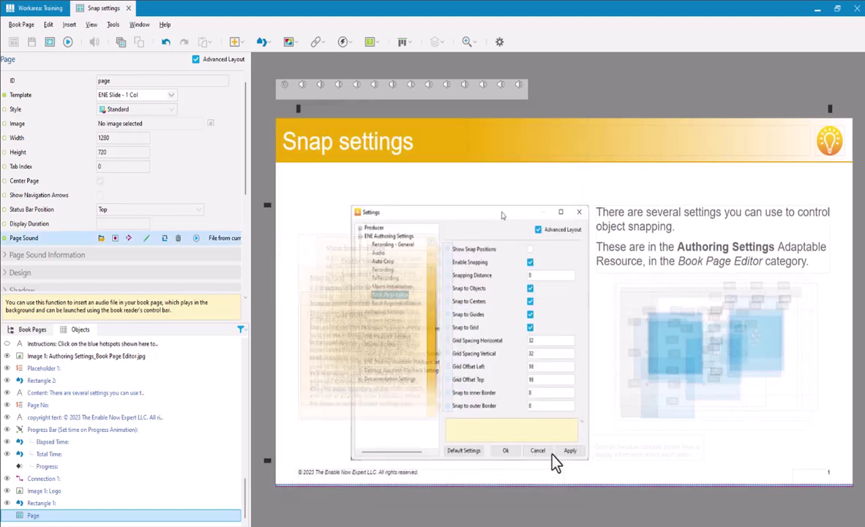
click(48, 44)
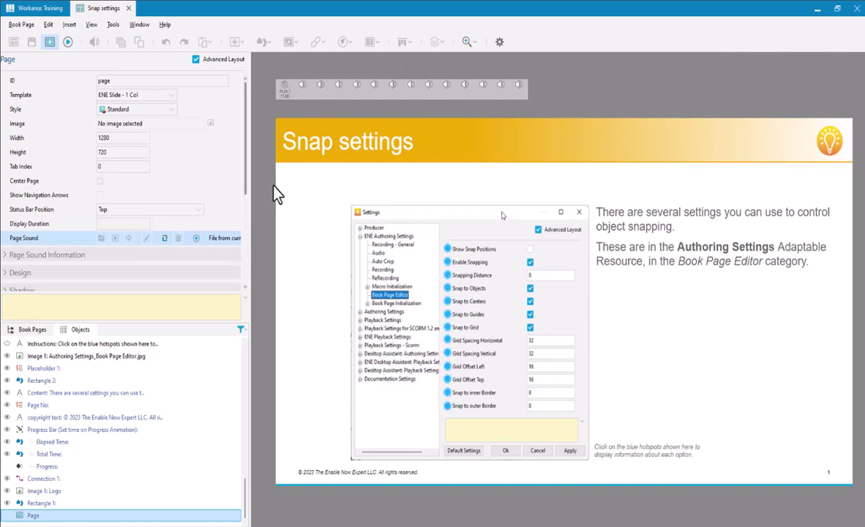
- Trigger the Show Snap Positions hotspot in the page preview
click(448, 251)
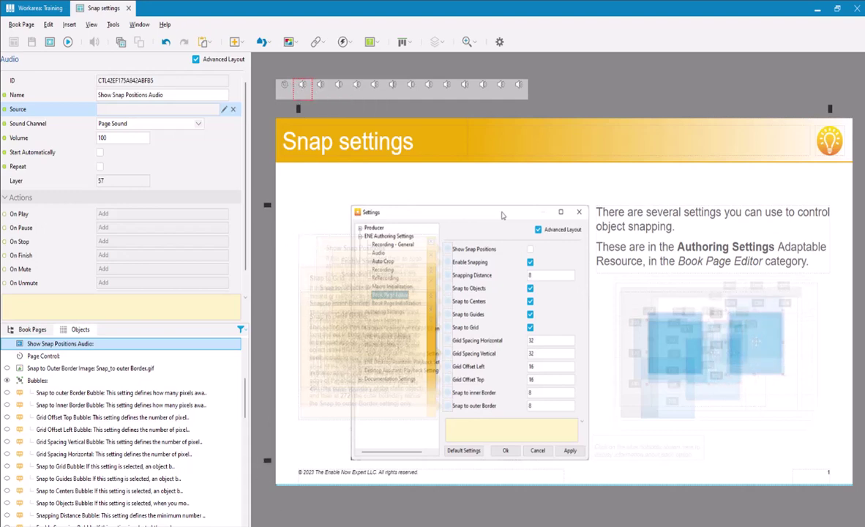
- Bring the Google Cloud console forward and search it for speech
mouse_move(253, 525)
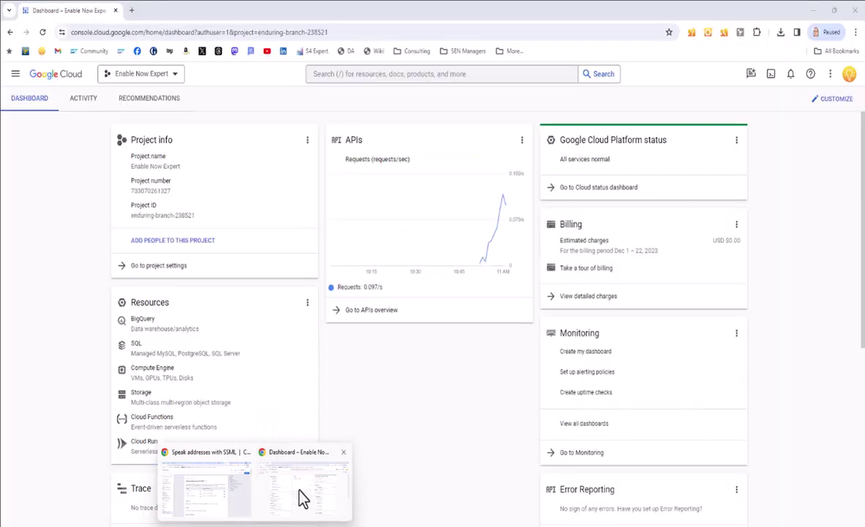
click(300, 498)
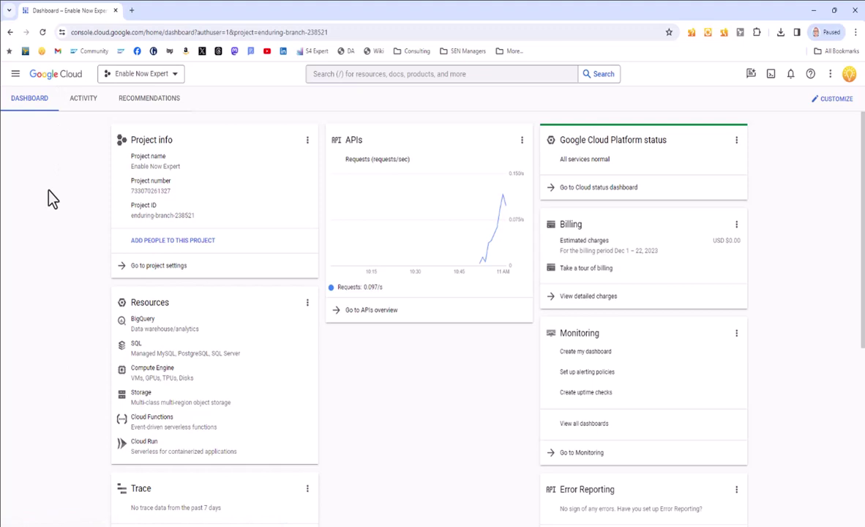
click(376, 74)
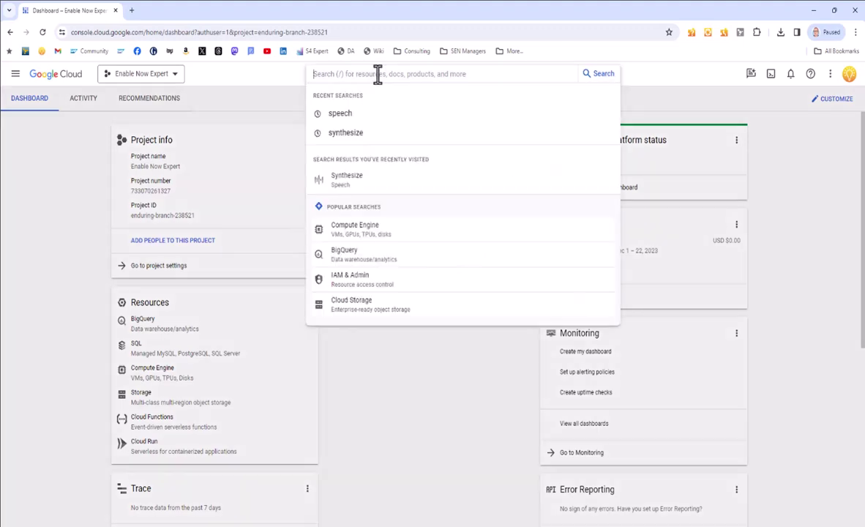
text(speech)
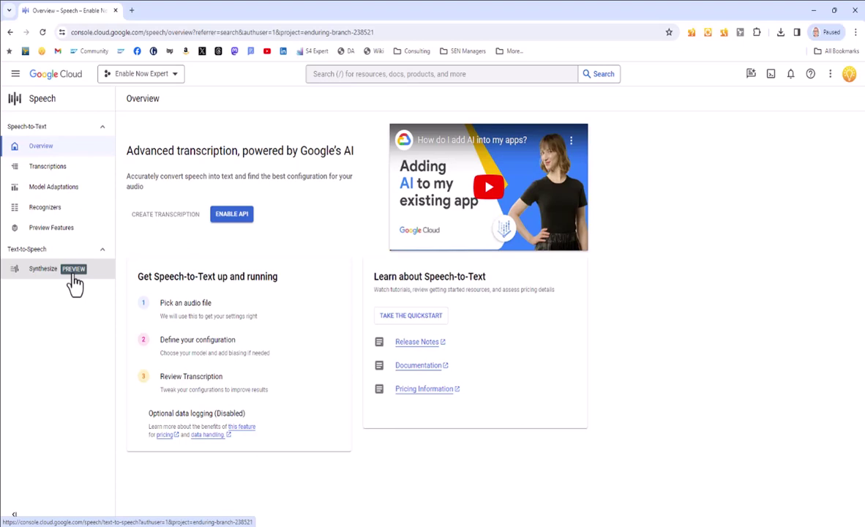
- Paste the three-line object-snapping narration into the Synthesize speech text editor
click(35, 276)
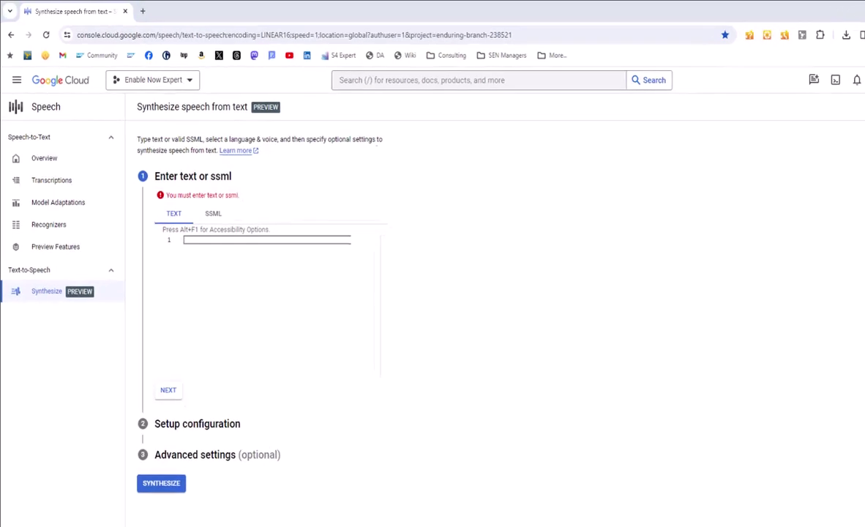
text(There are several settings you can use to control object snapping. These are in the Authoring Settings Adaptable Resource, in the Book Page Editor category. Click on the blue hotspots shown here to display information about each option.)
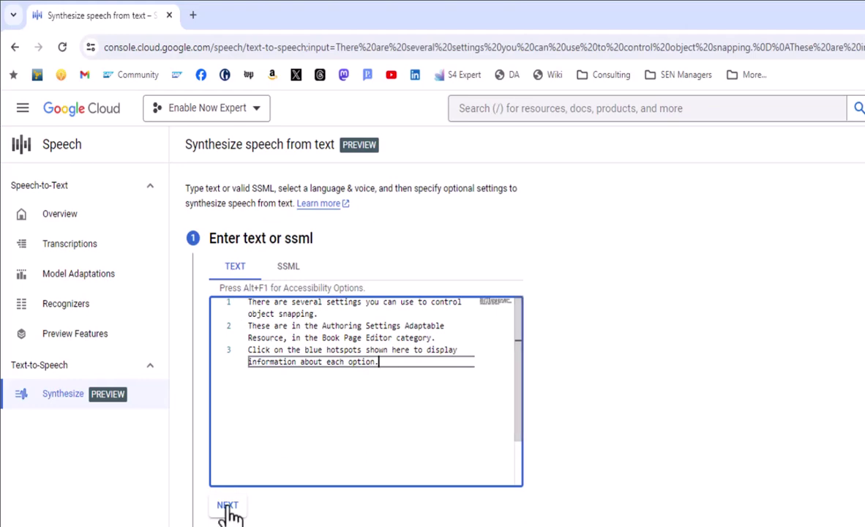
- Choose English (United Kingdom) - en-GB with voice en-GB-Wavenet-B, then continue to advanced settings
click(228, 506)
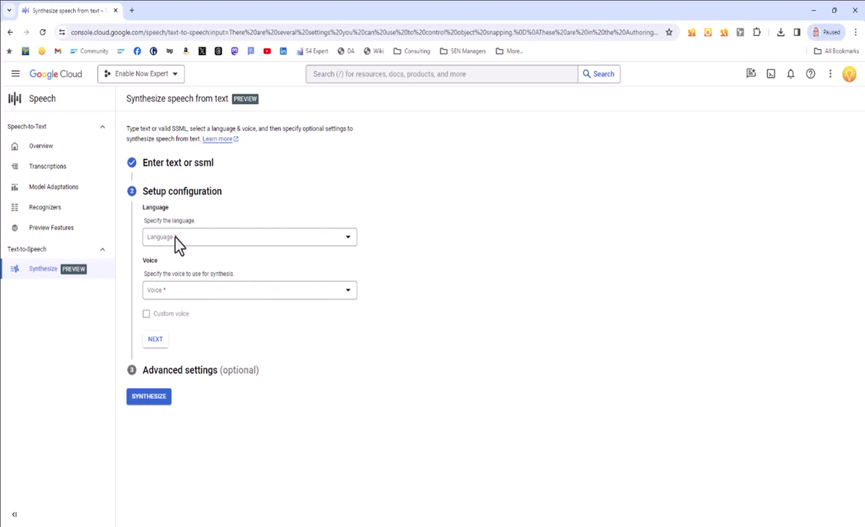
click(178, 242)
scroll(242, 333, down, 2)
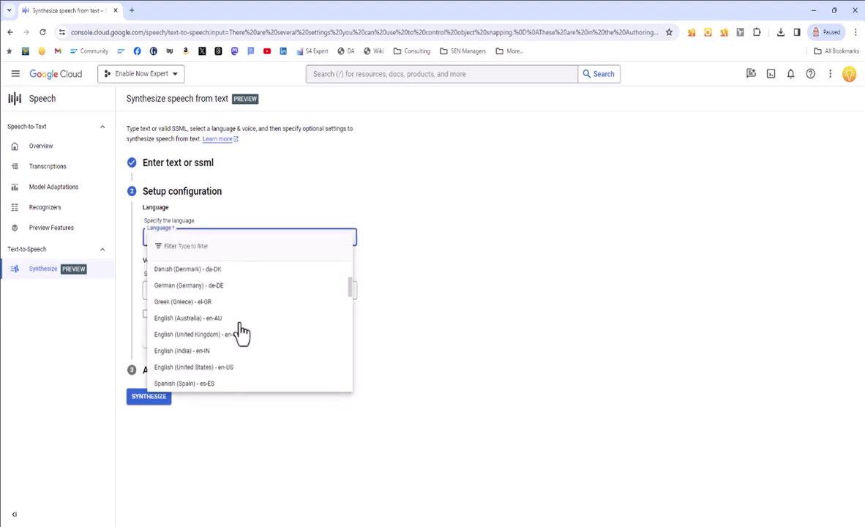
click(221, 334)
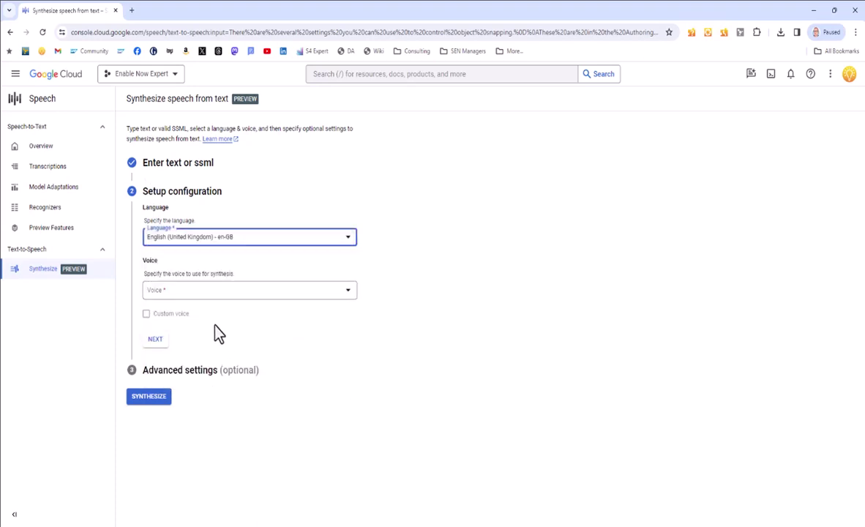
click(175, 290)
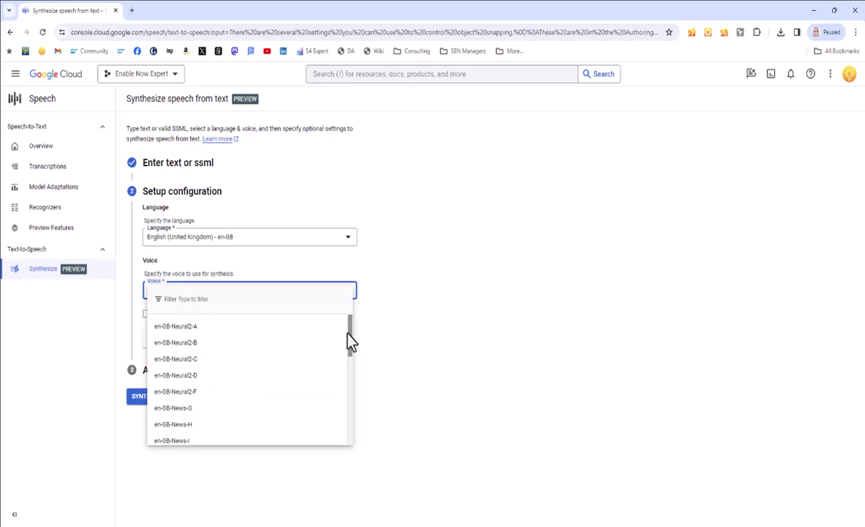
drag(350, 332, 350, 359)
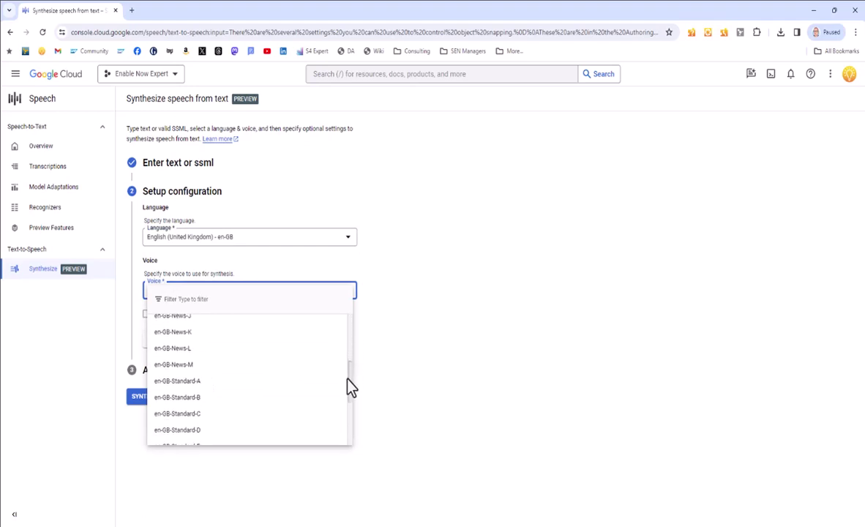
drag(350, 388, 347, 437)
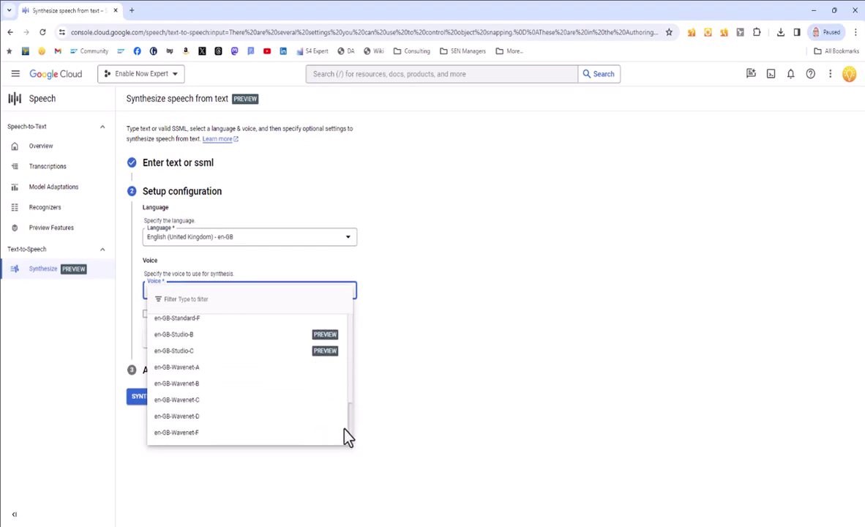
click(190, 384)
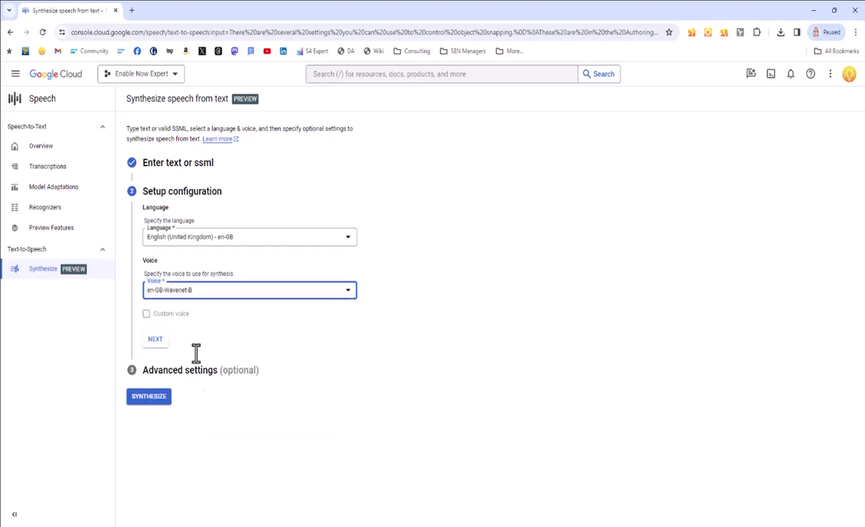
click(155, 340)
scroll(432, 372, down, 1)
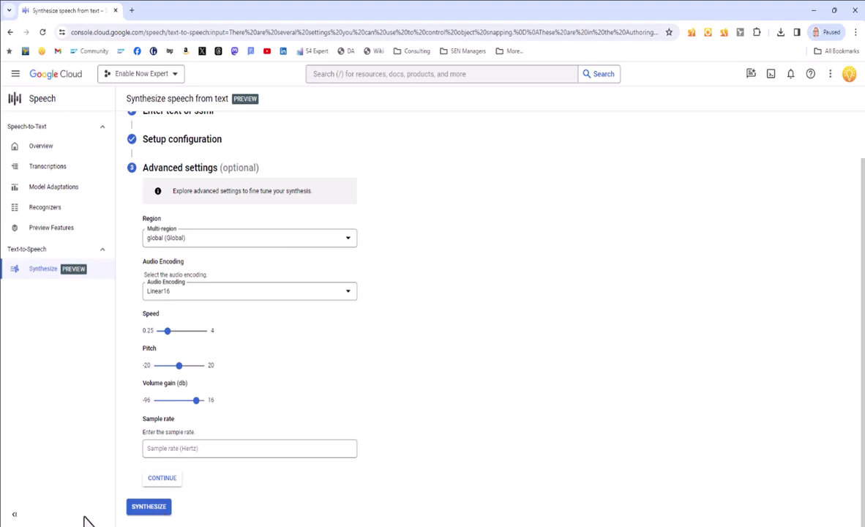
- Synthesize the narration into a 13-second audio file and play its first seconds
click(150, 508)
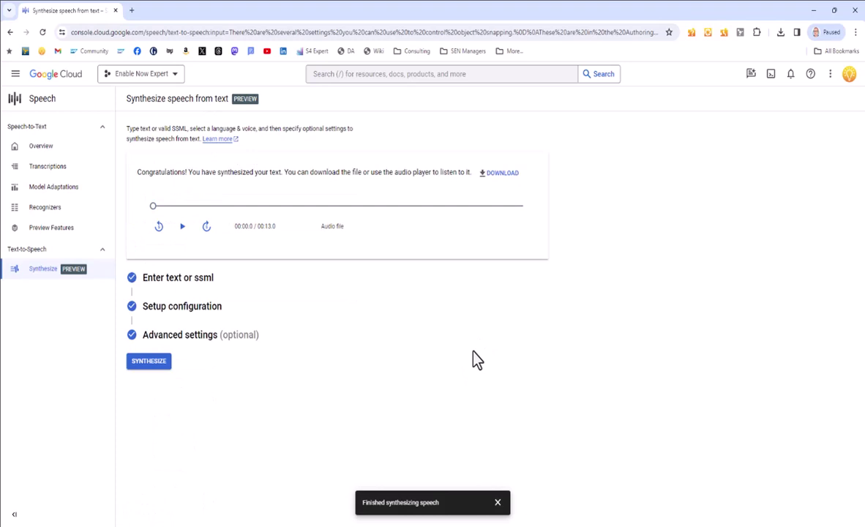
click(182, 227)
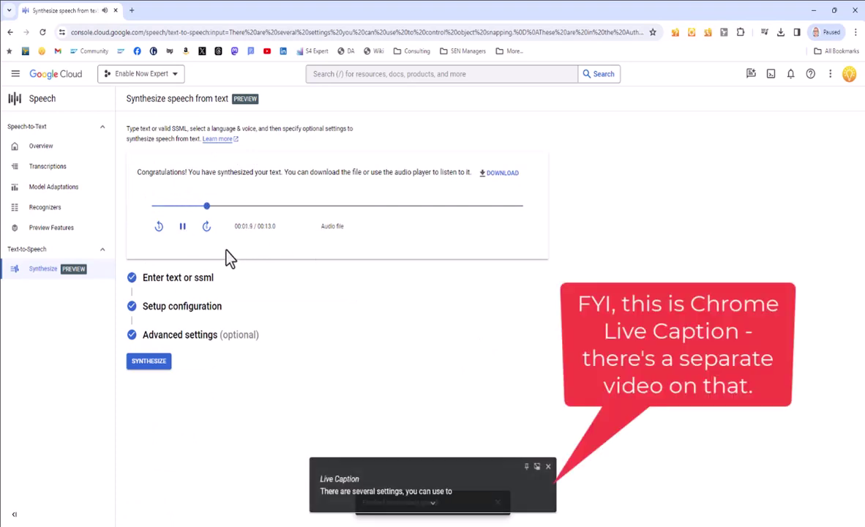
click(182, 226)
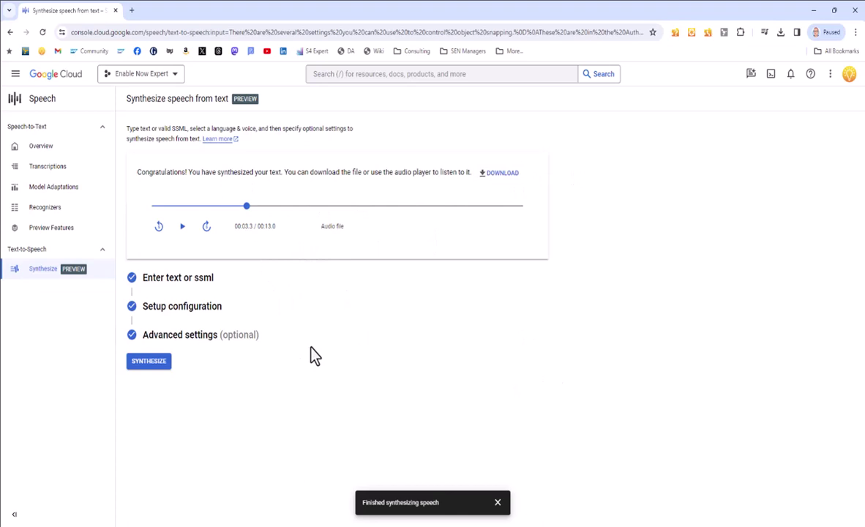
- Navigate back and forward in the browser to reload the synthesis text-entry step
click(10, 33)
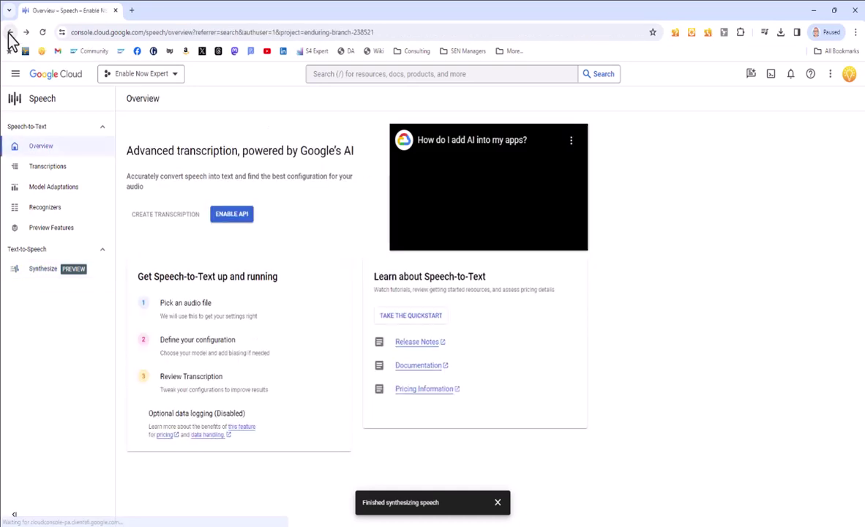
click(25, 32)
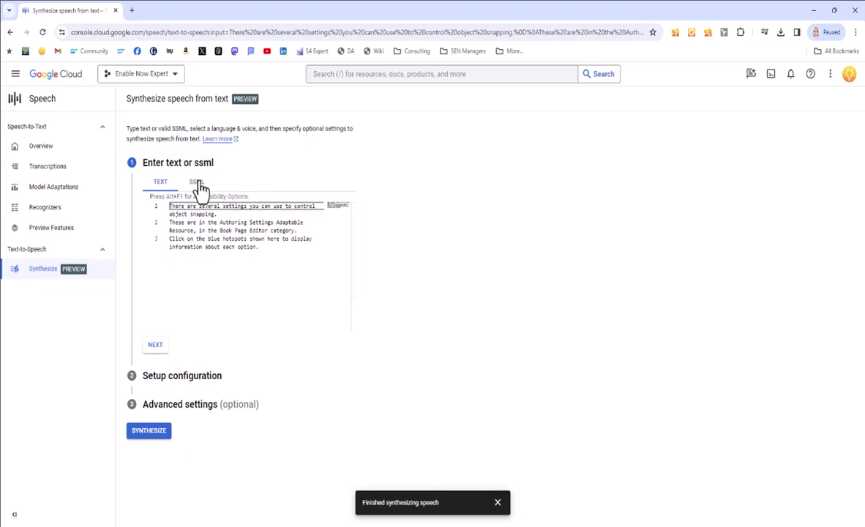
- Delete the previous narration text and switch the input mode to SSML
drag(275, 248, 167, 205)
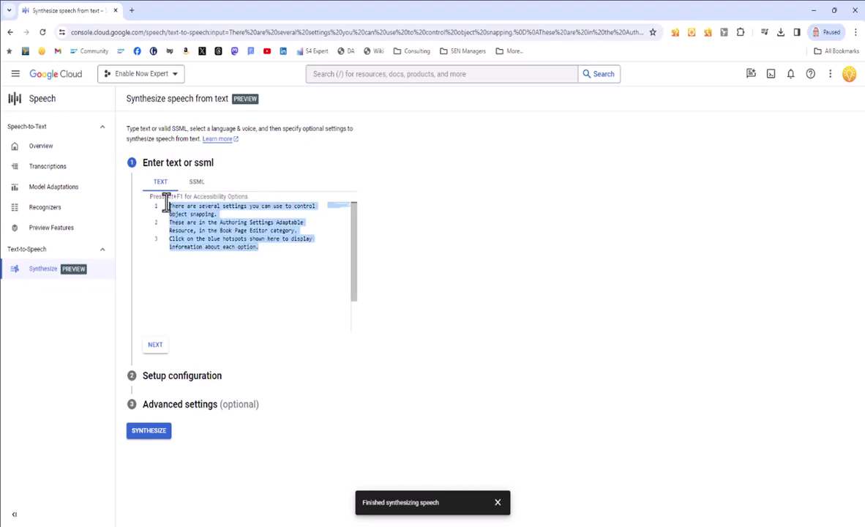
key(Delete)
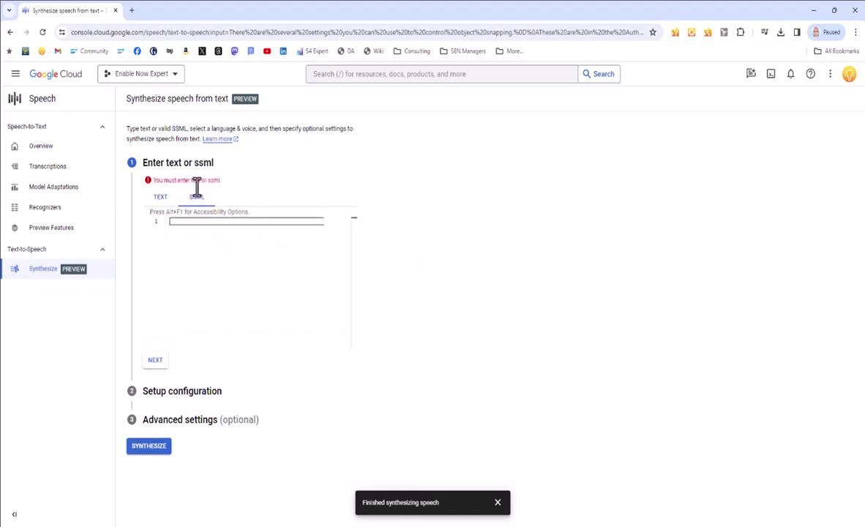
click(201, 199)
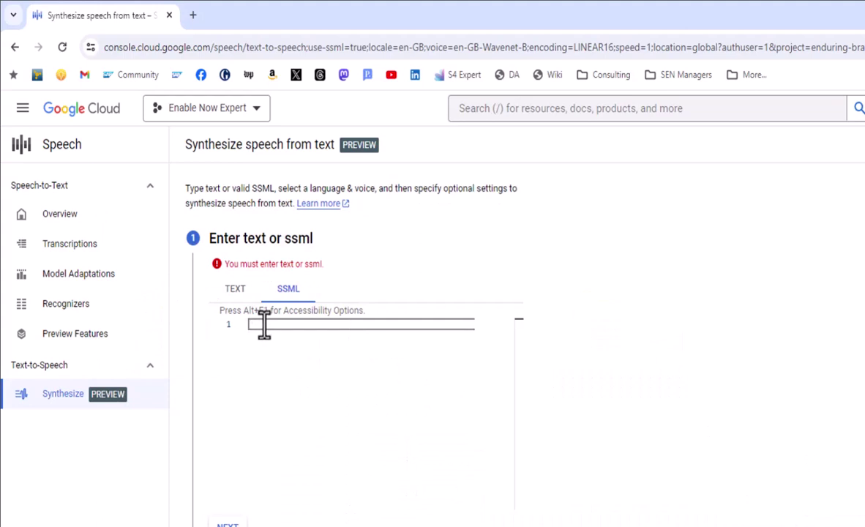
- Paste the SSML narration and highlight its speak tags and 0.5s break tags
text(<speak>If this option is selected <break time="0.5s" /> then as soon as you start to move an object with the mouse,<break time="0.5s" /> dotted purple lines are displayed, showing all potential positions.</speak>)
double_click(267, 299)
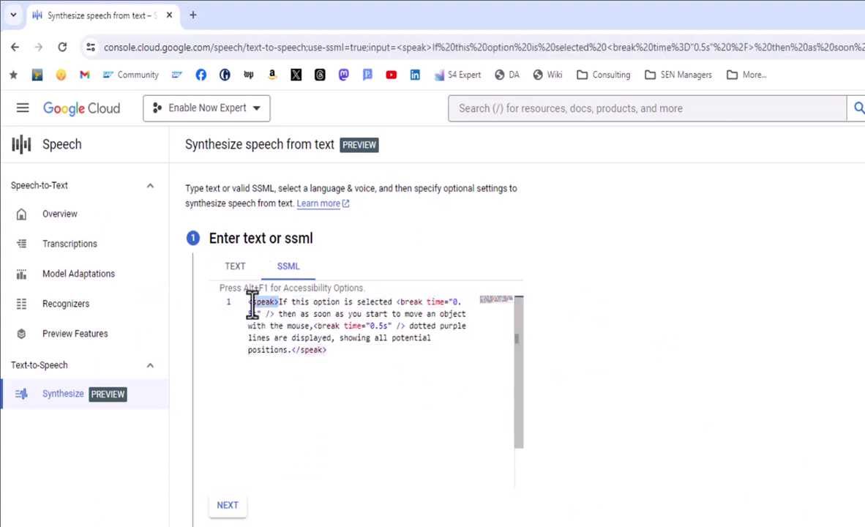
drag(328, 351, 295, 350)
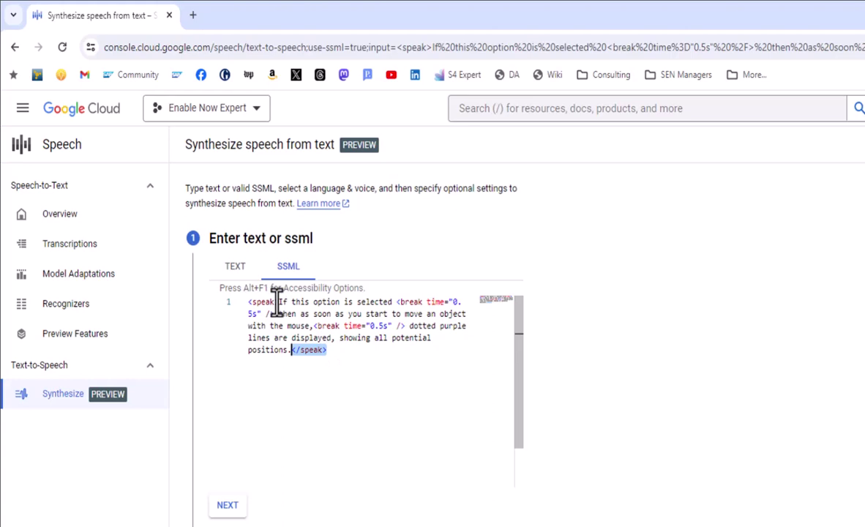
drag(396, 302, 405, 326)
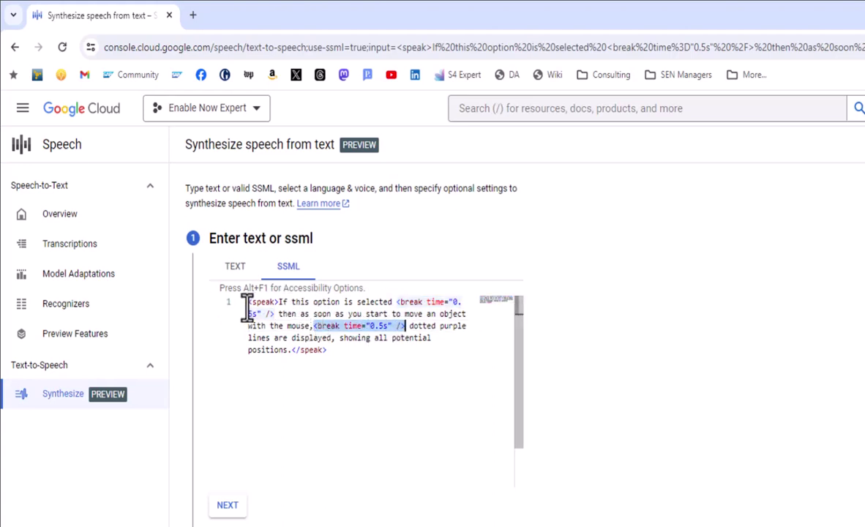
drag(248, 302, 275, 302)
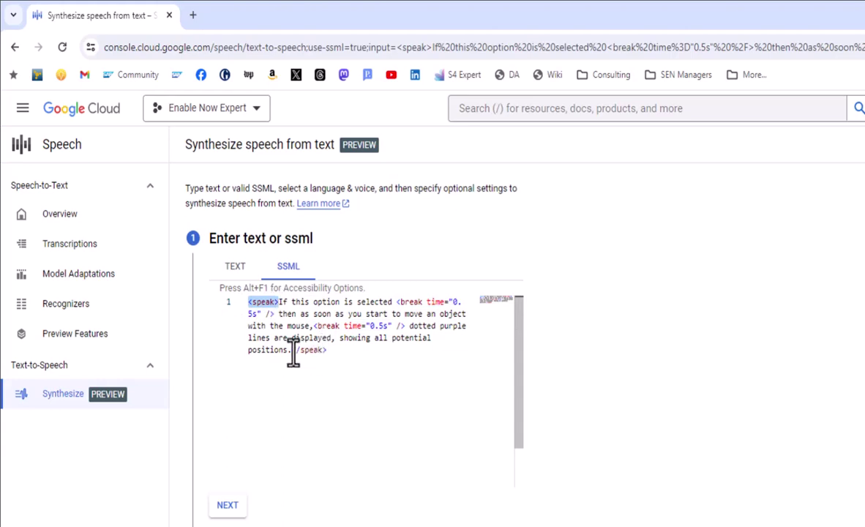
drag(292, 349, 329, 352)
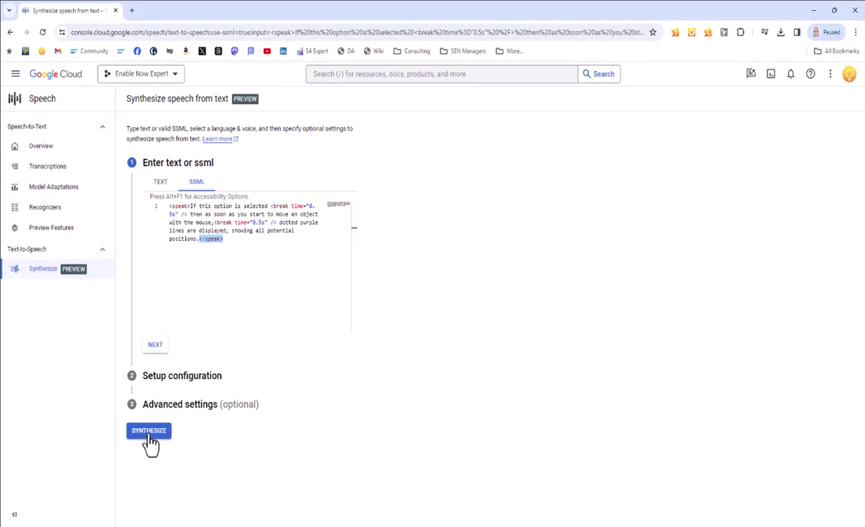
- Generate the 9-second speech audio from the SSML text, play it once, and dismiss Live Caption
click(149, 433)
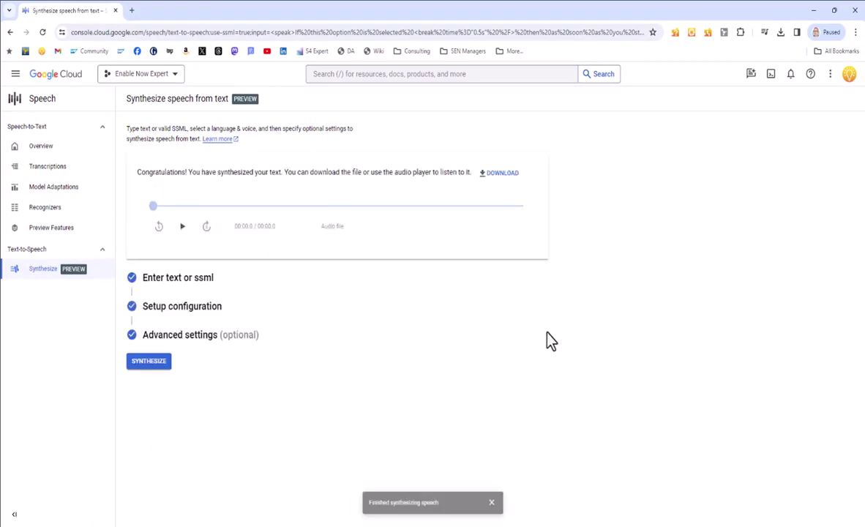
click(182, 228)
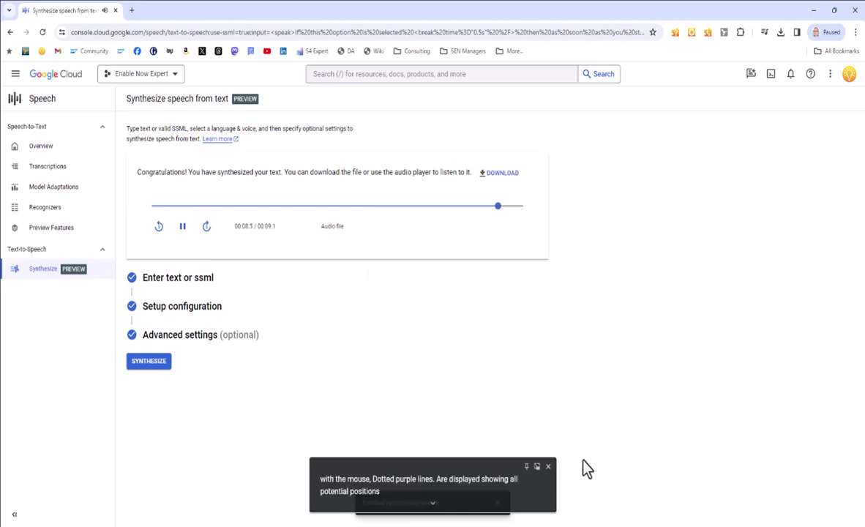
click(548, 467)
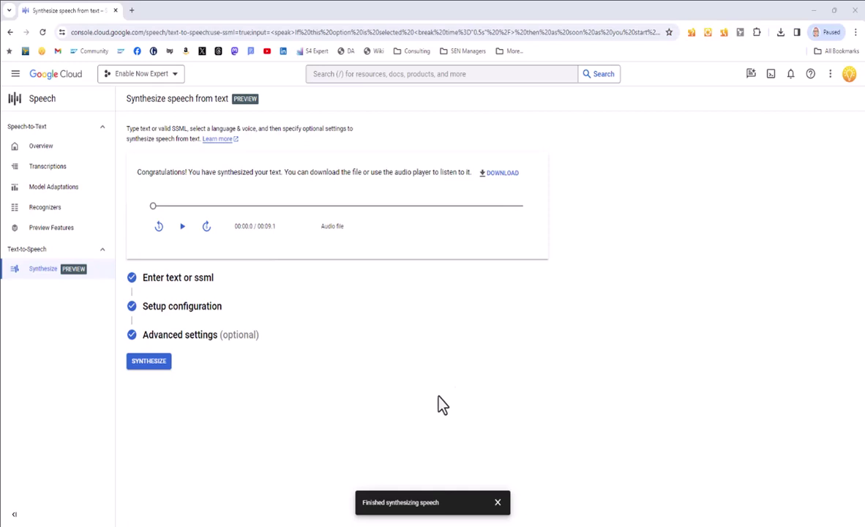
- Save the synthesized audio to Downloads as Bubble 1.mp3, with file type All Files (*.*)
click(513, 175)
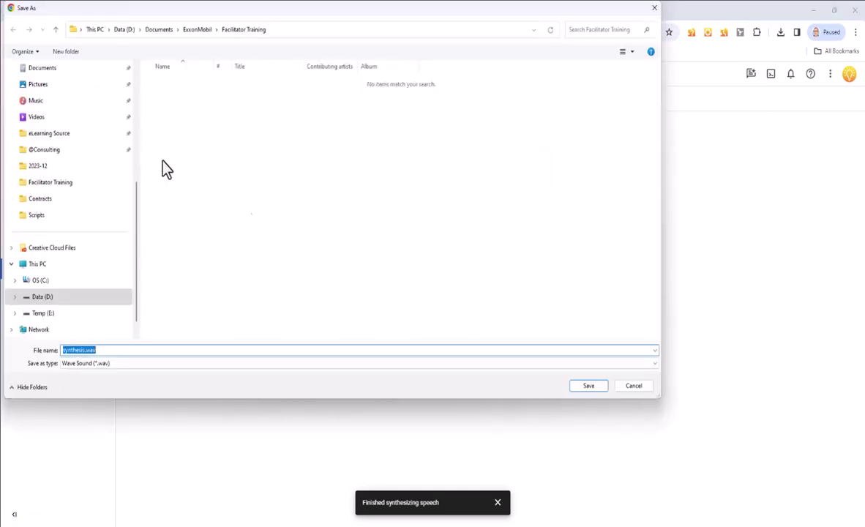
text(Bubble 1)
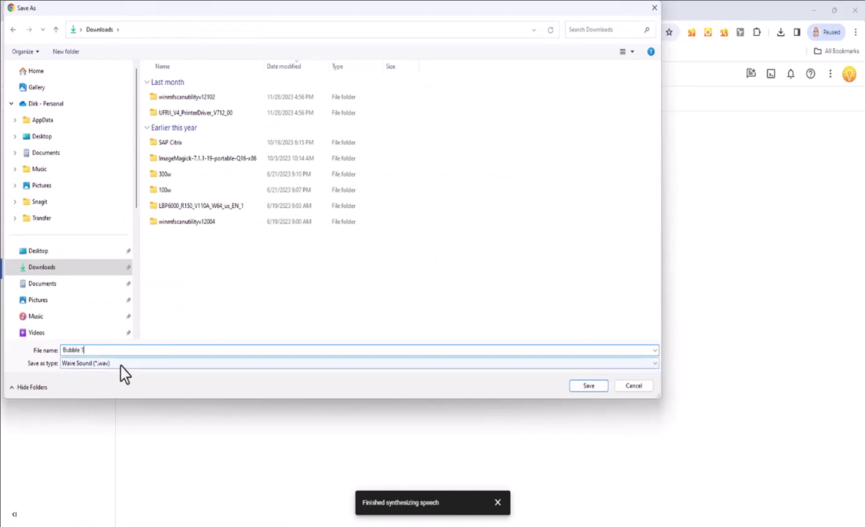
click(120, 363)
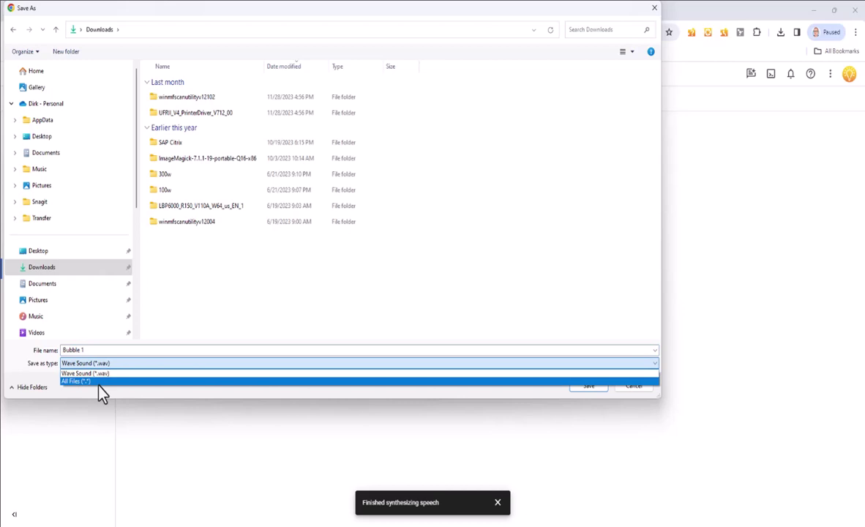
click(95, 381)
click(93, 350)
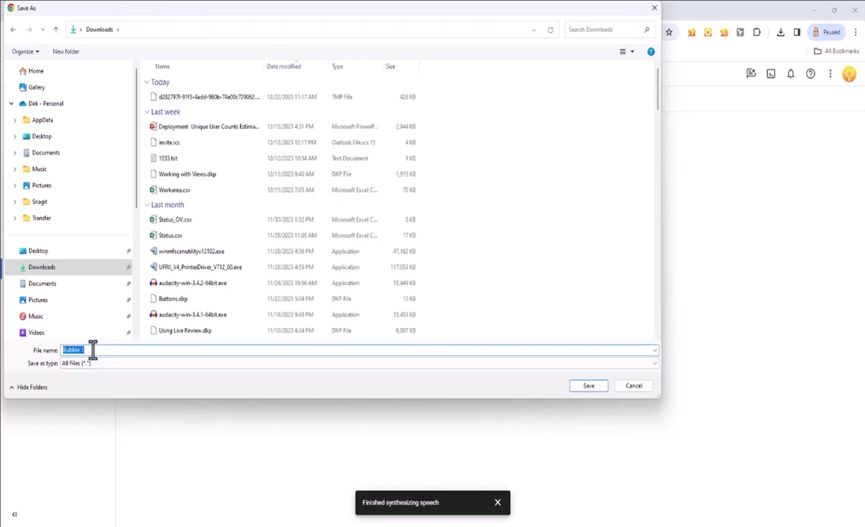
click(93, 349)
text(.mp3)
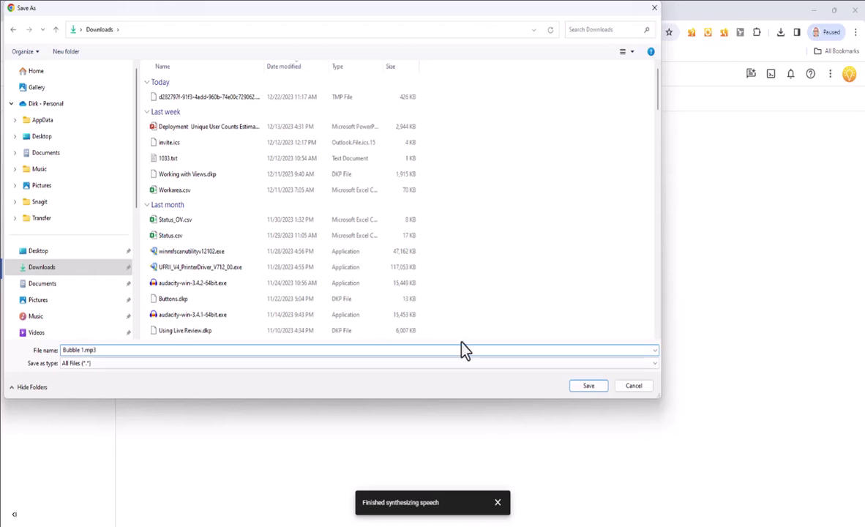
click(596, 388)
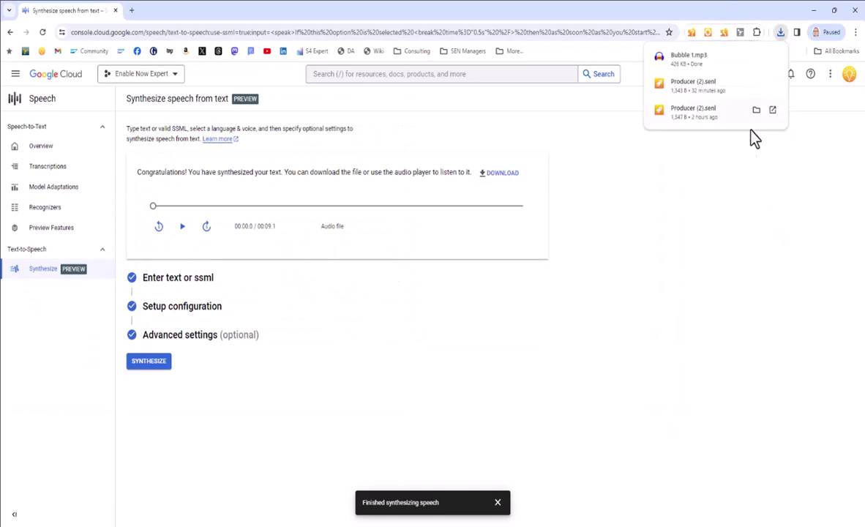
- Import Downloads\Bubble 1.mp3 as the Show Snap Positions Audio object's source file
key(alt+Tab)
key(alt+Tab)
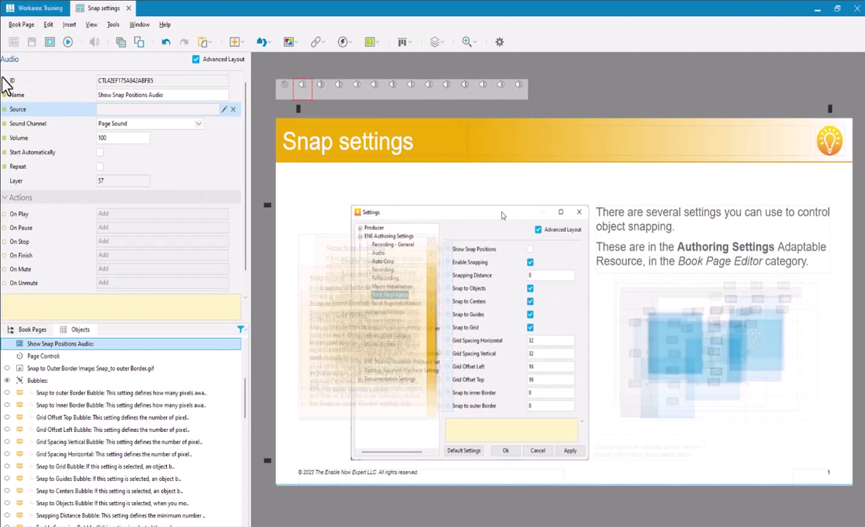
click(224, 110)
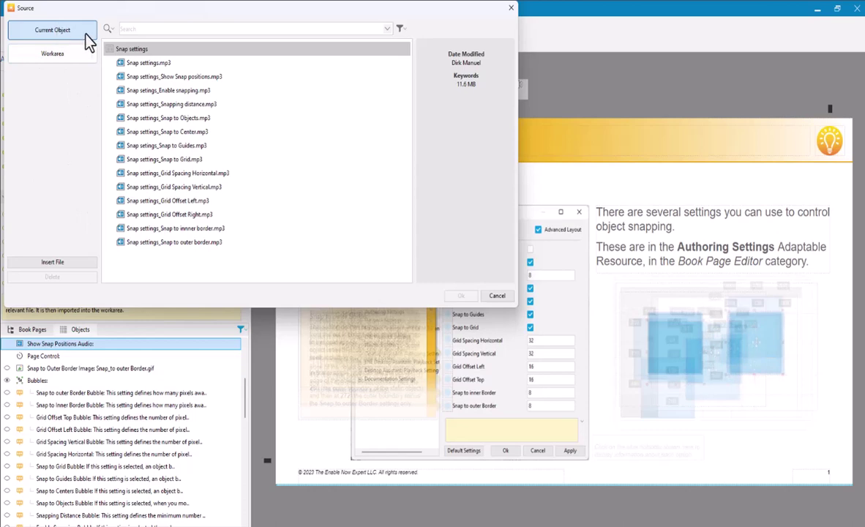
click(54, 262)
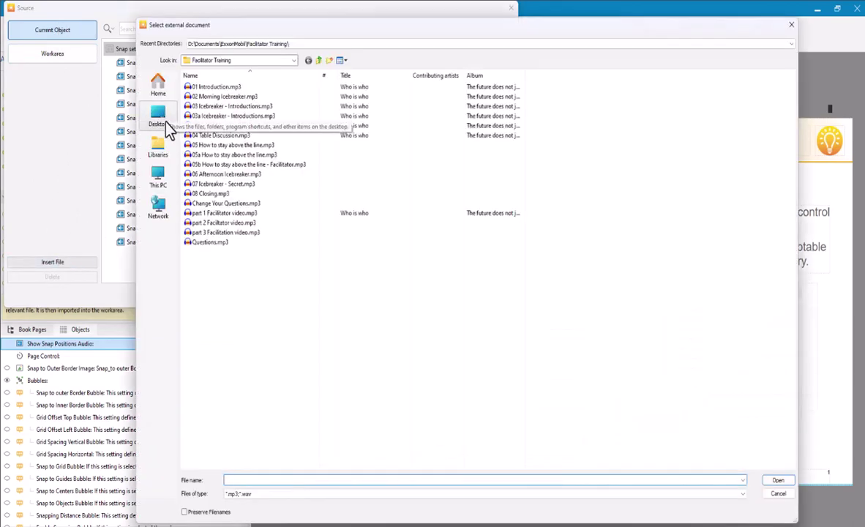
click(216, 96)
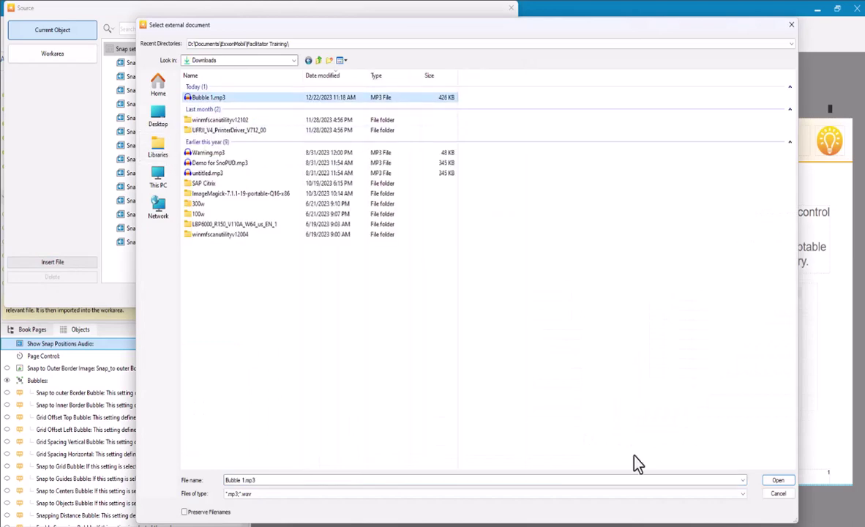
click(778, 481)
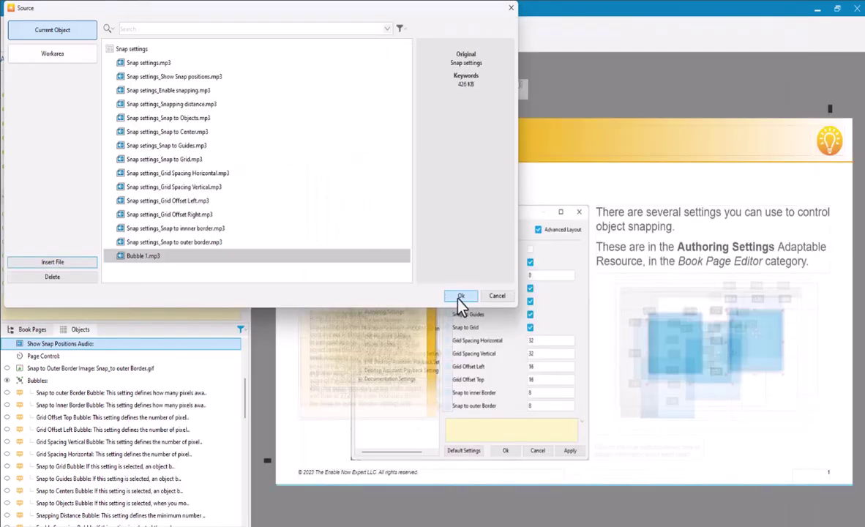
click(459, 296)
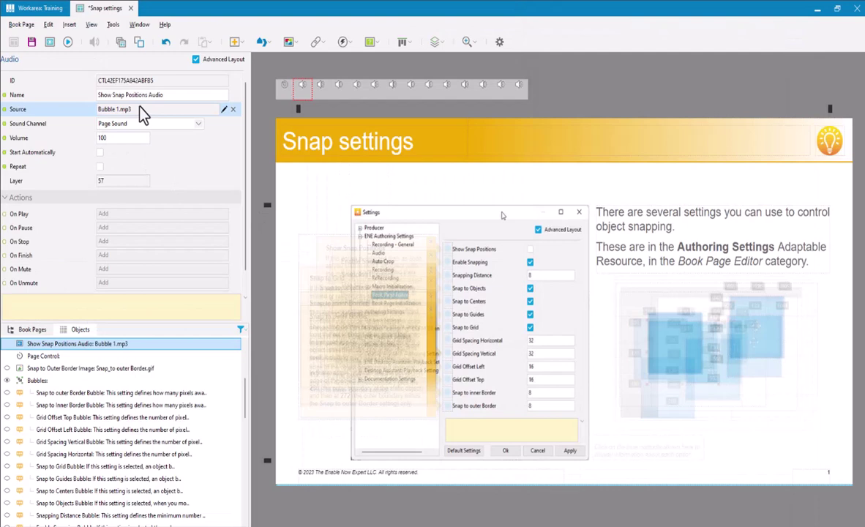
- Preview the Snap settings page to hear Bubble 1.mp3 play
click(50, 42)
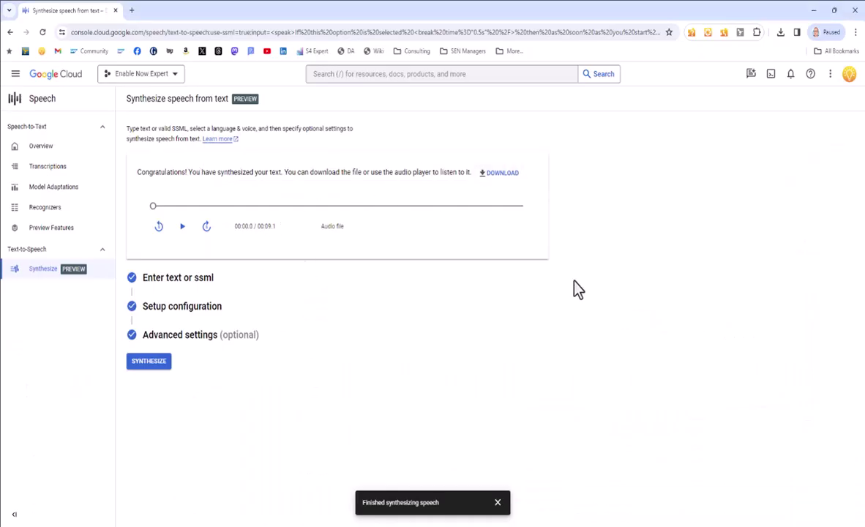
- Return to the Snap settings page editor in SAP Enable Now Producer
key(alt+Tab)
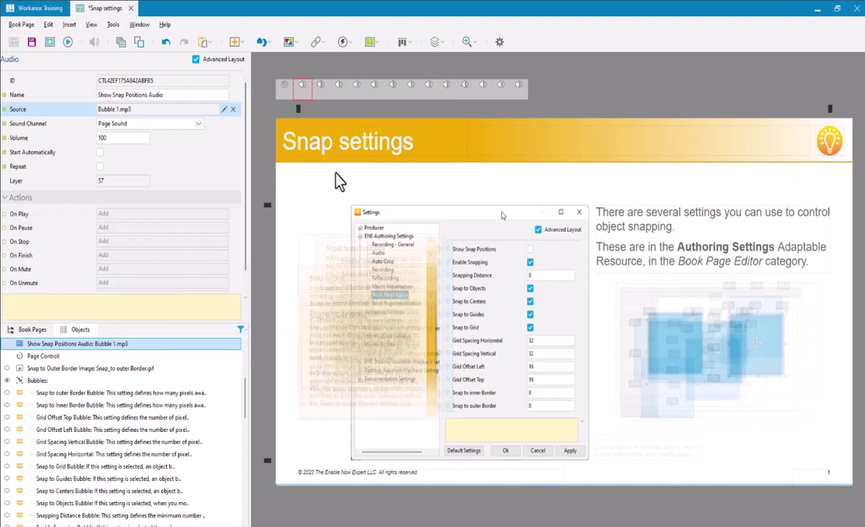